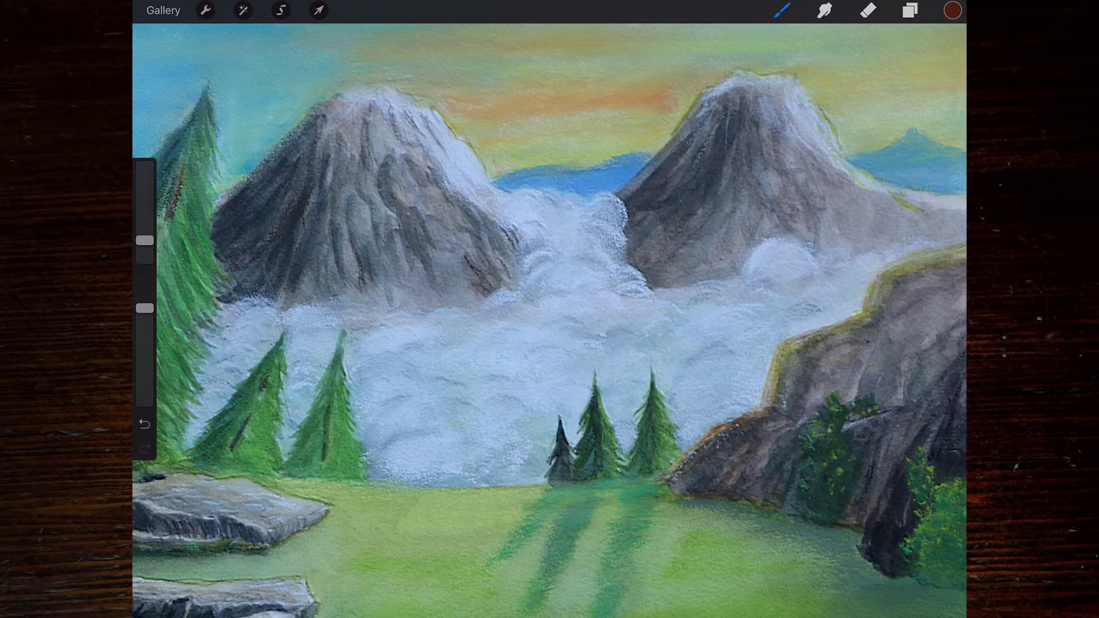
- Open Hue, Saturation, Brightness and nudge the landscape slightly brighter and less saturated
{"action": "left_click", "coordinate": [243, 11]}
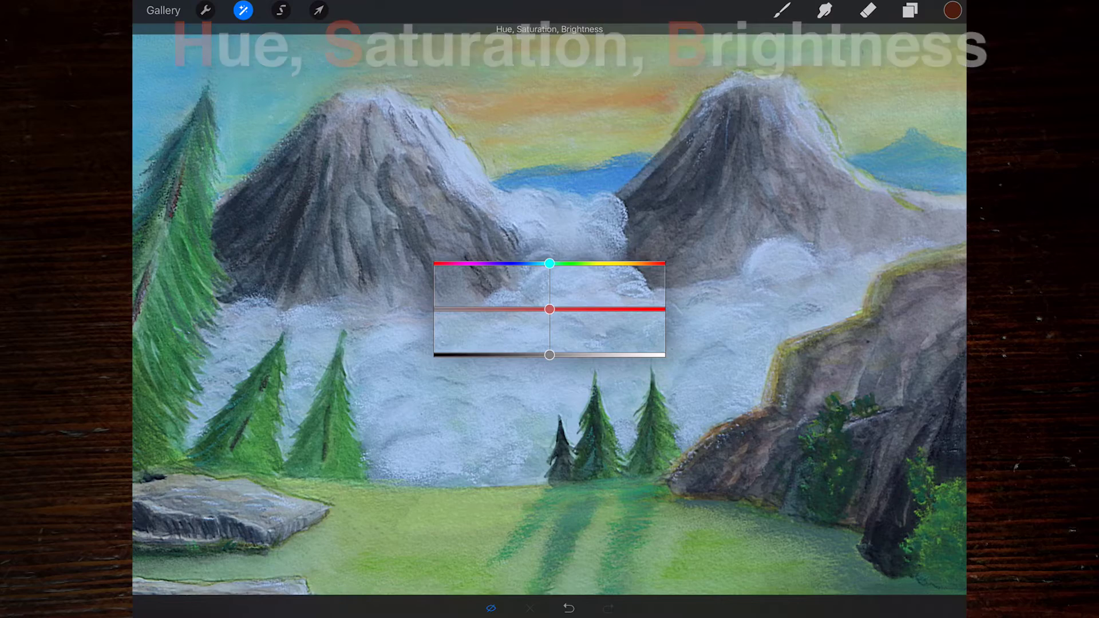
{"action": "mouse_move", "coordinate": [549, 355]}
{"action": "left_mouse_down"}
{"action": "mouse_move", "coordinate": [561, 355]}
{"action": "mouse_move", "coordinate": [546, 355]}
{"action": "left_mouse_up"}
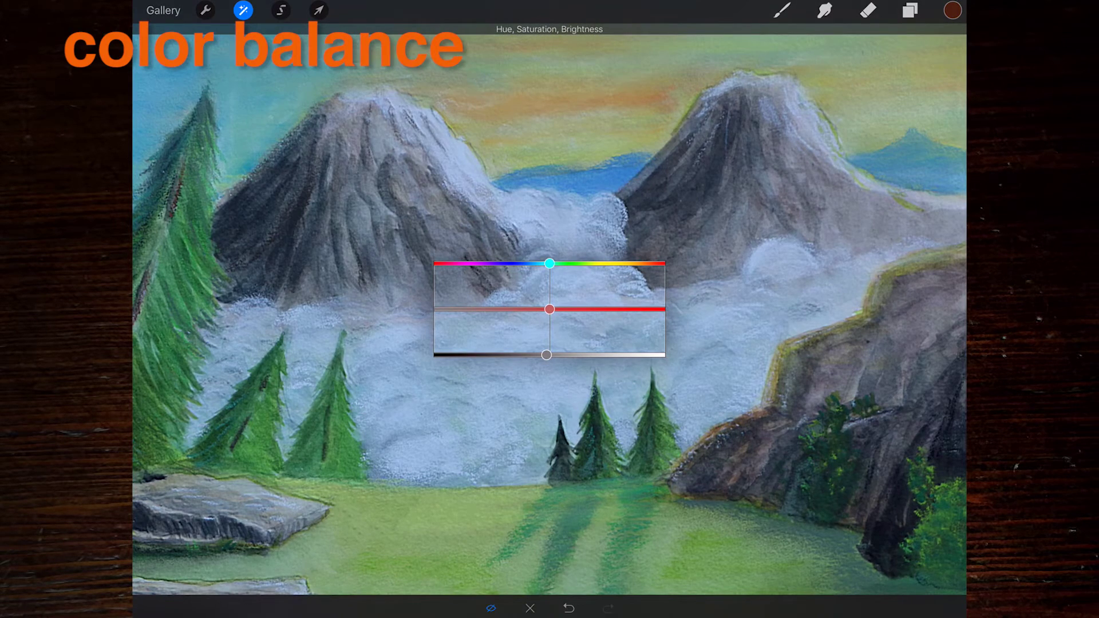
{"action": "left_click_drag", "start_coordinate": [550, 309], "coordinate": [545, 309]}
- Open Colour Balance and tint the landscape toward green and red
{"action": "left_click", "coordinate": [243, 9]}
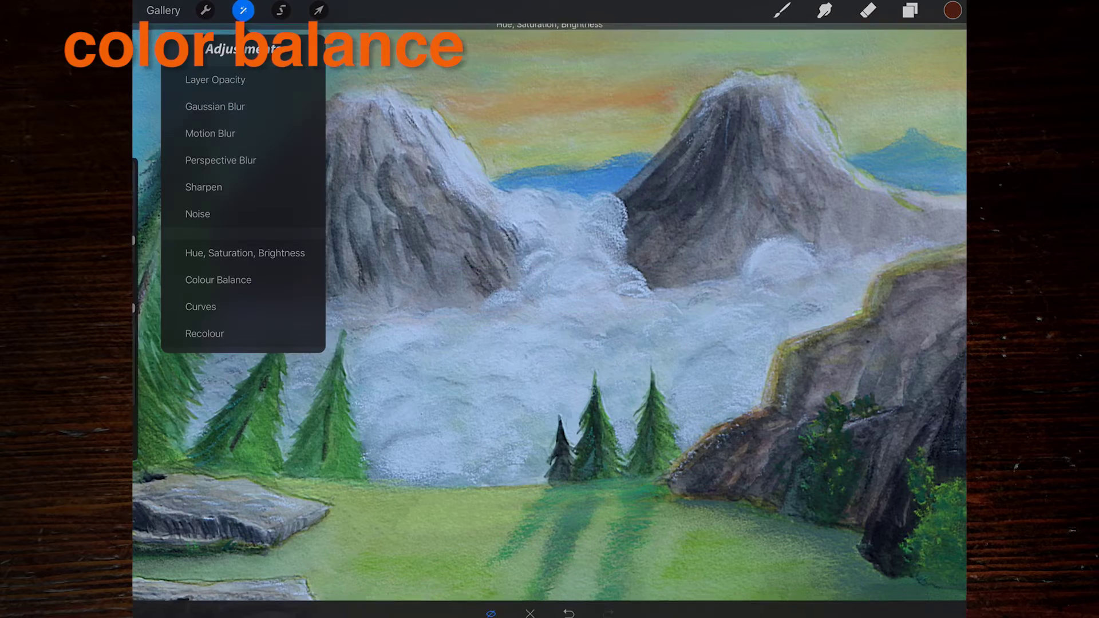
{"action": "left_click", "coordinate": [241, 280]}
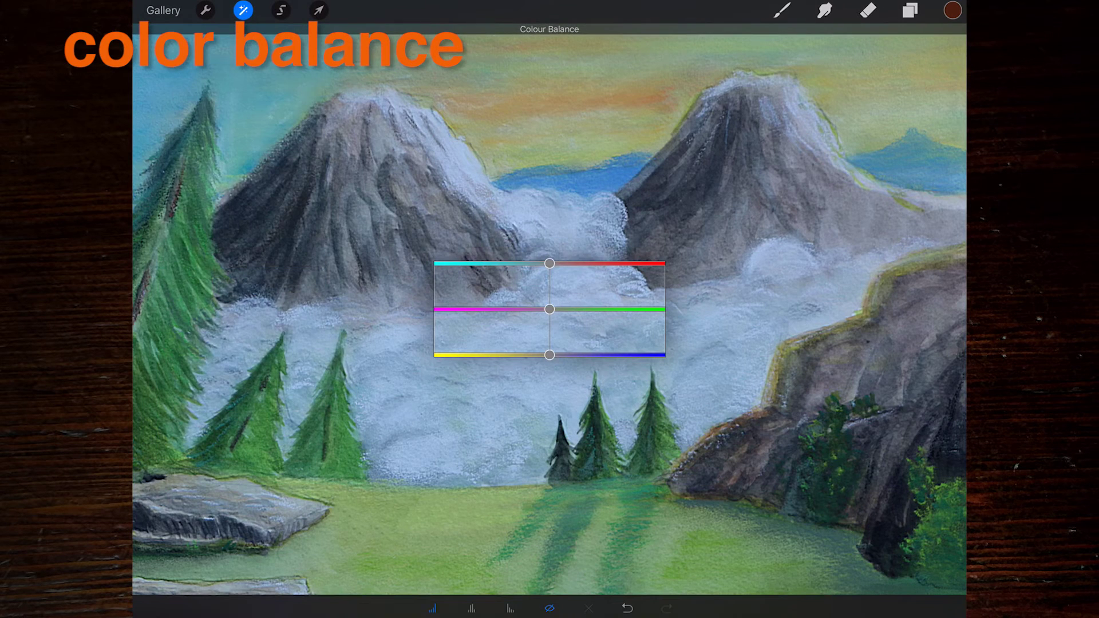
{"action": "left_click_drag", "start_coordinate": [550, 354], "coordinate": [543, 354]}
{"action": "mouse_move", "coordinate": [549, 309]}
{"action": "left_mouse_down"}
{"action": "mouse_move", "coordinate": [582, 310]}
{"action": "mouse_move", "coordinate": [558, 310]}
{"action": "left_mouse_up"}
{"action": "left_click_drag", "start_coordinate": [550, 263], "coordinate": [557, 264]}
{"action": "left_click_drag", "start_coordinate": [557, 310], "coordinate": [567, 309]}
{"action": "left_click_drag", "start_coordinate": [543, 355], "coordinate": [543, 355]}
{"action": "left_click_drag", "start_coordinate": [557, 264], "coordinate": [607, 263]}
{"action": "left_click_drag", "start_coordinate": [567, 309], "coordinate": [616, 310]}
{"action": "mouse_move", "coordinate": [542, 355]}
{"action": "left_mouse_down"}
{"action": "mouse_move", "coordinate": [618, 355]}
{"action": "mouse_move", "coordinate": [539, 355]}
{"action": "left_mouse_up"}
- Remove the green and red tints and reset all balances to neutral
{"action": "left_click_drag", "start_coordinate": [615, 309], "coordinate": [557, 309]}
{"action": "left_click_drag", "start_coordinate": [607, 263], "coordinate": [566, 263]}
{"action": "left_click_drag", "start_coordinate": [557, 310], "coordinate": [552, 309]}
{"action": "left_click_drag", "start_coordinate": [567, 264], "coordinate": [548, 264]}
{"action": "left_click_drag", "start_coordinate": [540, 354], "coordinate": [548, 354]}
{"action": "left_click", "coordinate": [588, 608]}
{"action": "left_click_drag", "start_coordinate": [550, 264], "coordinate": [460, 264]}
{"action": "left_click_drag", "start_coordinate": [550, 309], "coordinate": [471, 309]}
{"action": "mouse_move", "coordinate": [549, 355]}
{"action": "left_mouse_down"}
{"action": "mouse_move", "coordinate": [471, 354]}
{"action": "mouse_move", "coordinate": [550, 355]}
{"action": "left_mouse_up"}
{"action": "left_click_drag", "start_coordinate": [472, 310], "coordinate": [543, 309]}
{"action": "left_click_drag", "start_coordinate": [460, 265], "coordinate": [544, 265]}
{"action": "left_click_drag", "start_coordinate": [543, 309], "coordinate": [549, 309]}
{"action": "left_click_drag", "start_coordinate": [544, 265], "coordinate": [549, 265]}
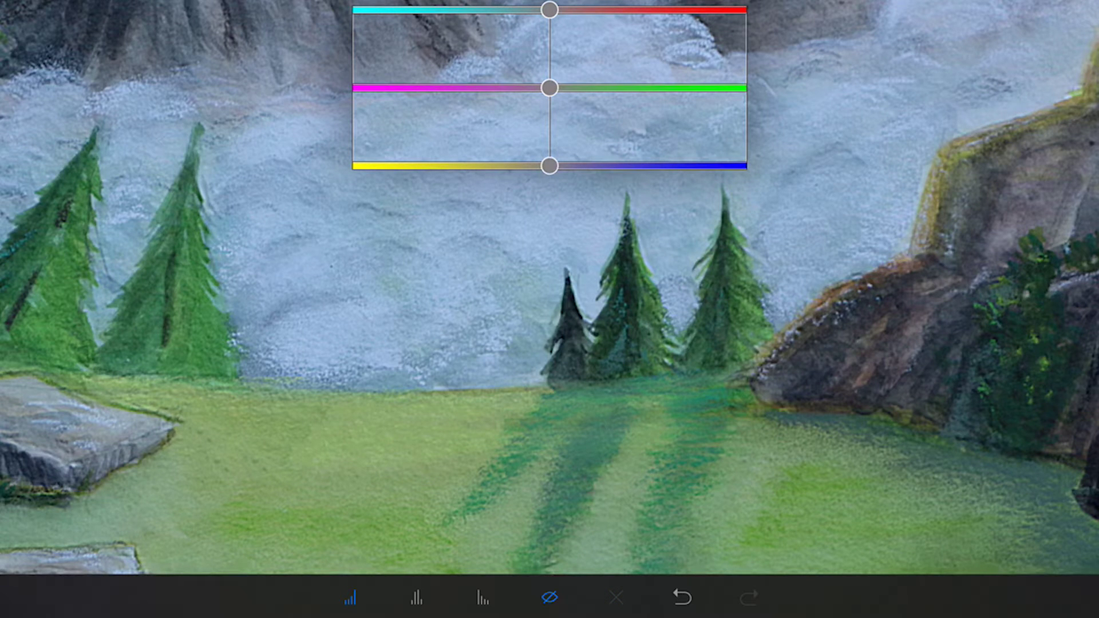
- Switch between the highlights, midtones and shadows balance views, settling on midtones
{"action": "left_click", "coordinate": [416, 598]}
{"action": "left_click", "coordinate": [483, 598]}
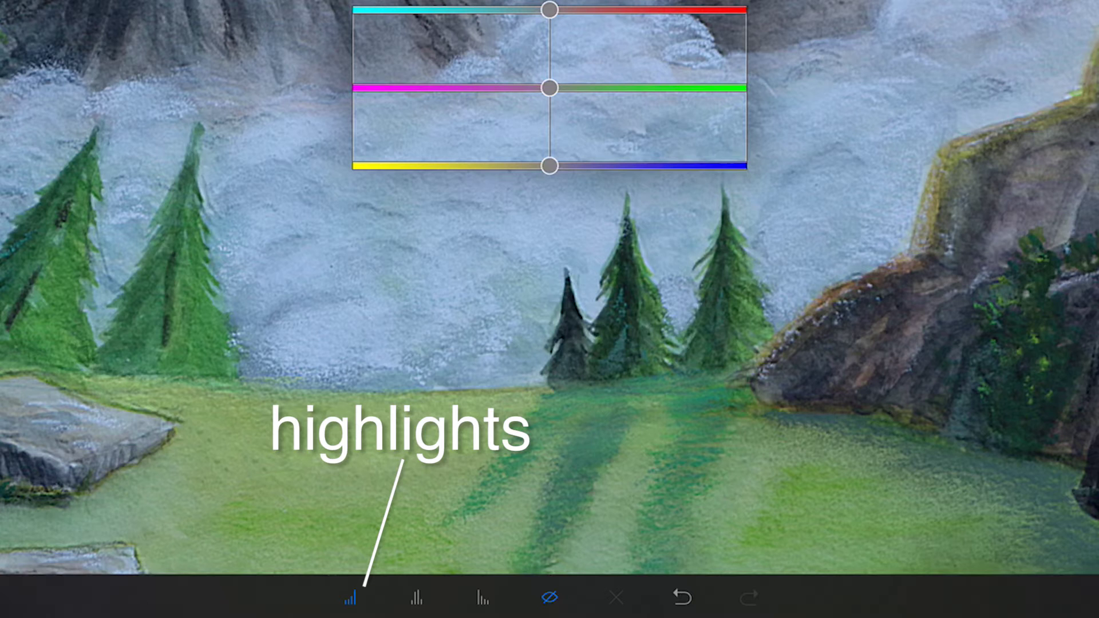
{"action": "left_click", "coordinate": [417, 598]}
{"action": "left_click", "coordinate": [351, 597]}
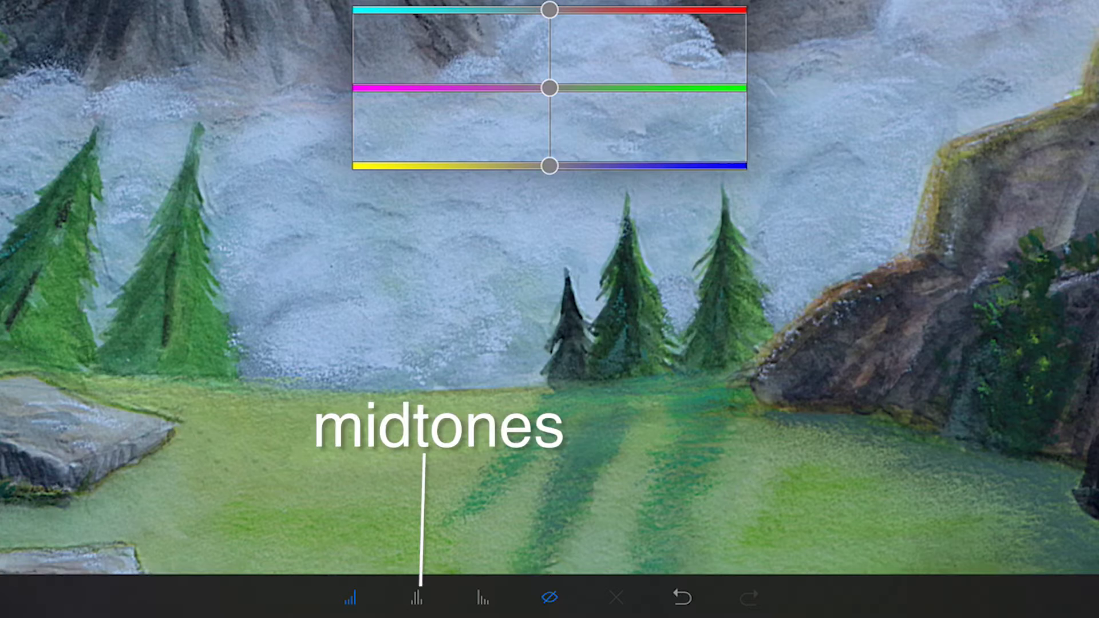
{"action": "left_click", "coordinate": [416, 599]}
- Shift midtones toward blue, green and red, reset them, then test the shadows' magenta-green balance
{"action": "left_click_drag", "start_coordinate": [550, 165], "coordinate": [587, 166]}
{"action": "left_click_drag", "start_coordinate": [550, 88], "coordinate": [578, 89]}
{"action": "left_click_drag", "start_coordinate": [549, 10], "coordinate": [571, 10]}
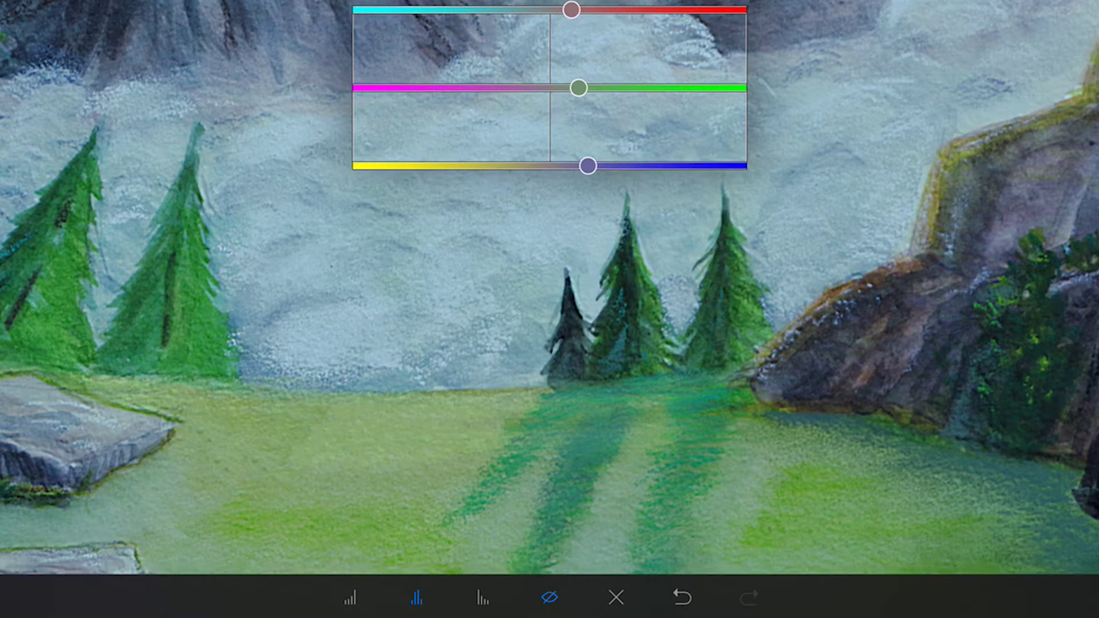
{"action": "left_click", "coordinate": [482, 597]}
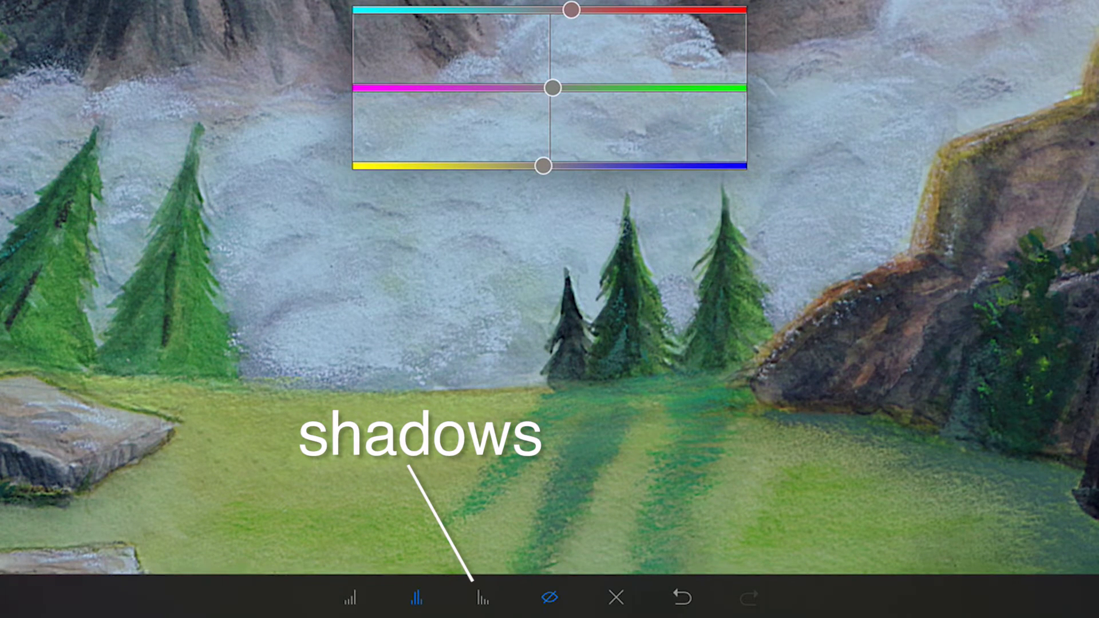
{"action": "left_click", "coordinate": [482, 598]}
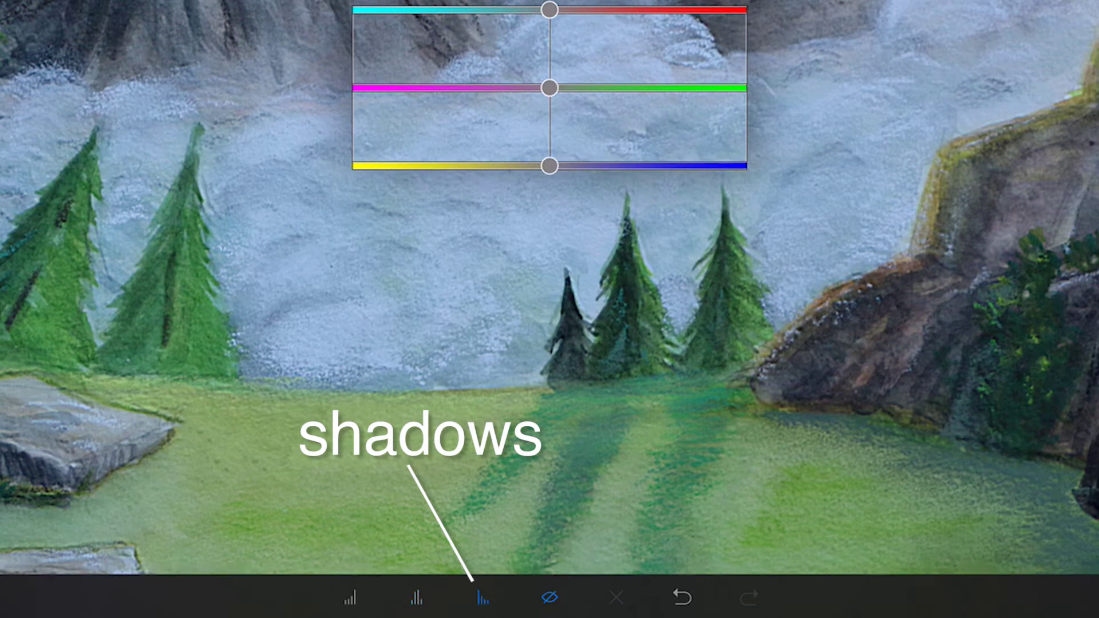
{"action": "left_click_drag", "start_coordinate": [549, 87], "coordinate": [547, 88]}
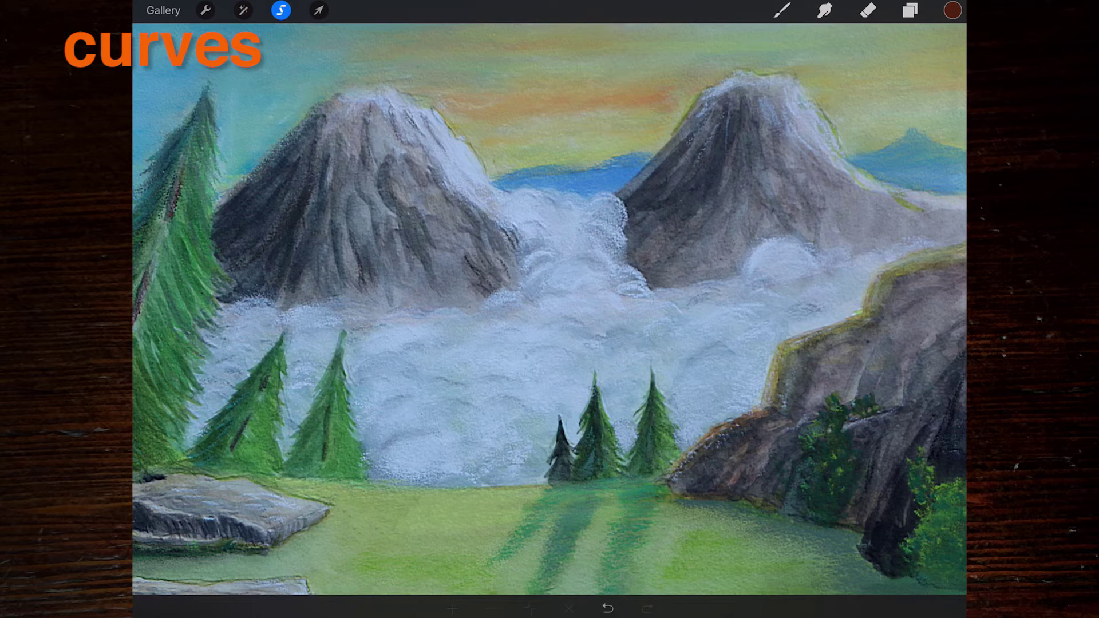
- Leave selection mode and open the Curves adjustment on the landscape
{"action": "left_click", "coordinate": [243, 11]}
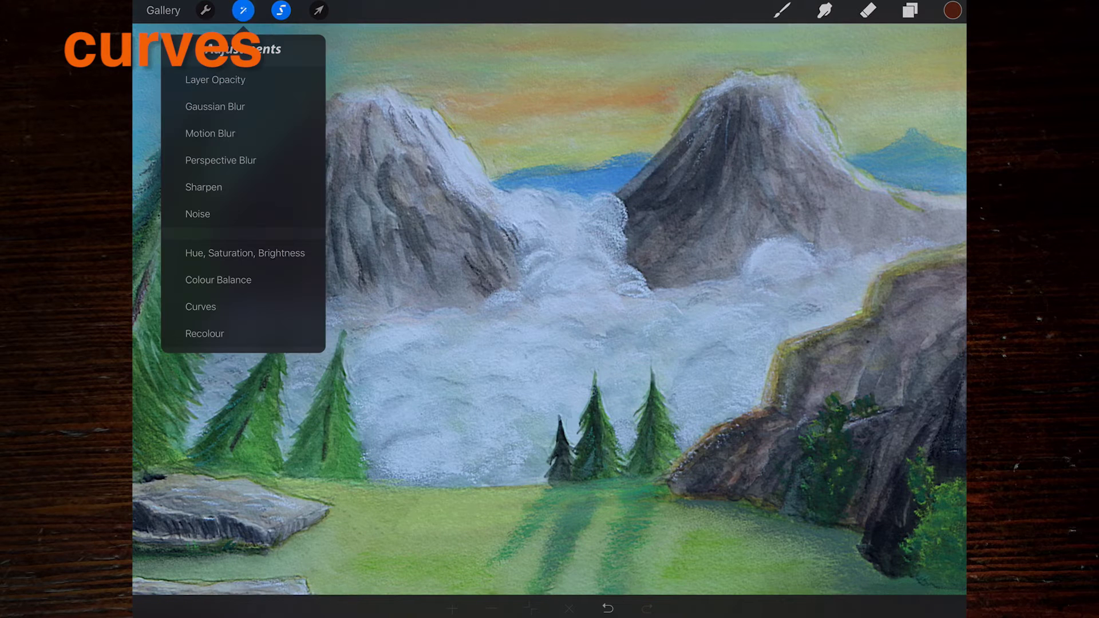
{"action": "left_click", "coordinate": [781, 11]}
{"action": "left_click", "coordinate": [244, 10]}
{"action": "left_click", "coordinate": [201, 307]}
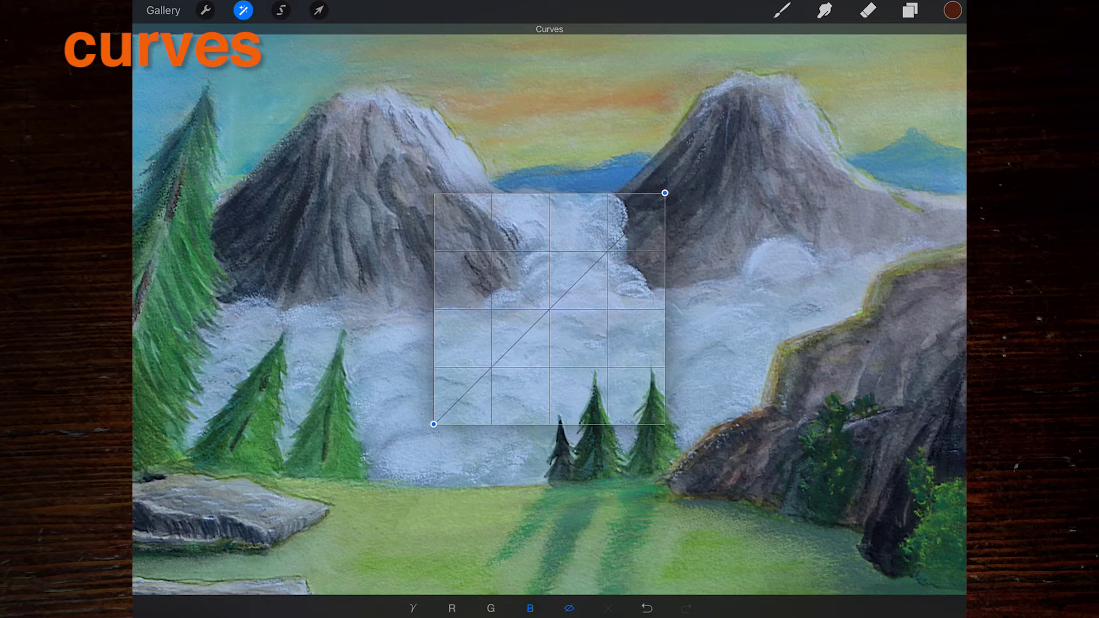
{"action": "left_click", "coordinate": [413, 607]}
{"action": "left_click", "coordinate": [554, 309]}
{"action": "mouse_move", "coordinate": [554, 309]}
{"action": "left_mouse_down"}
{"action": "mouse_move", "coordinate": [554, 298]}
{"action": "mouse_move", "coordinate": [585, 356]}
{"action": "left_mouse_up"}
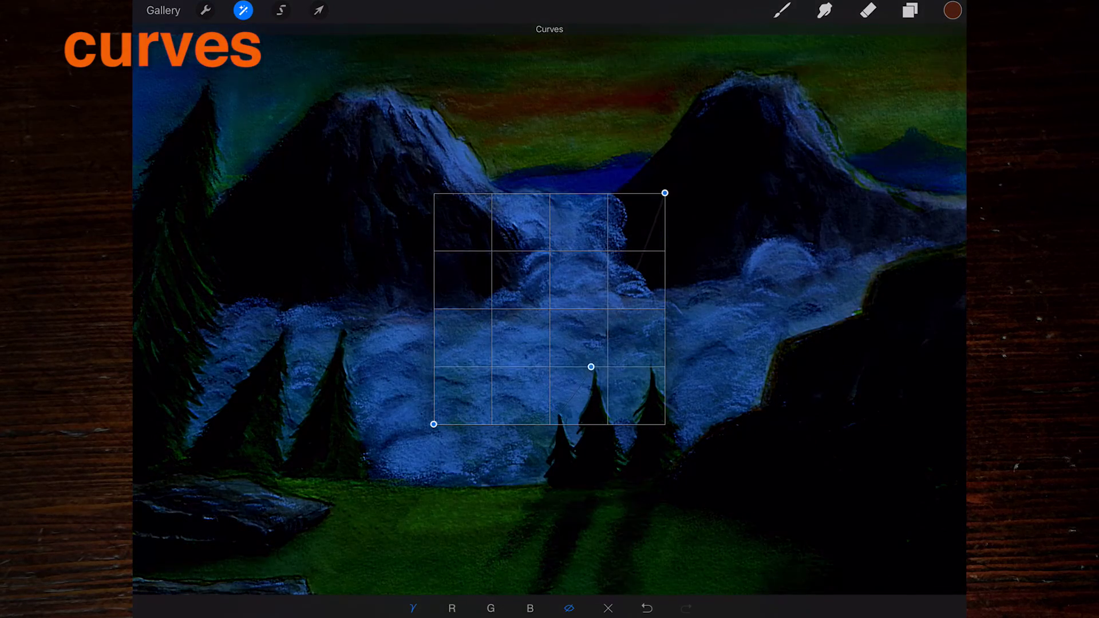
{"action": "left_click_drag", "start_coordinate": [585, 356], "coordinate": [546, 313]}
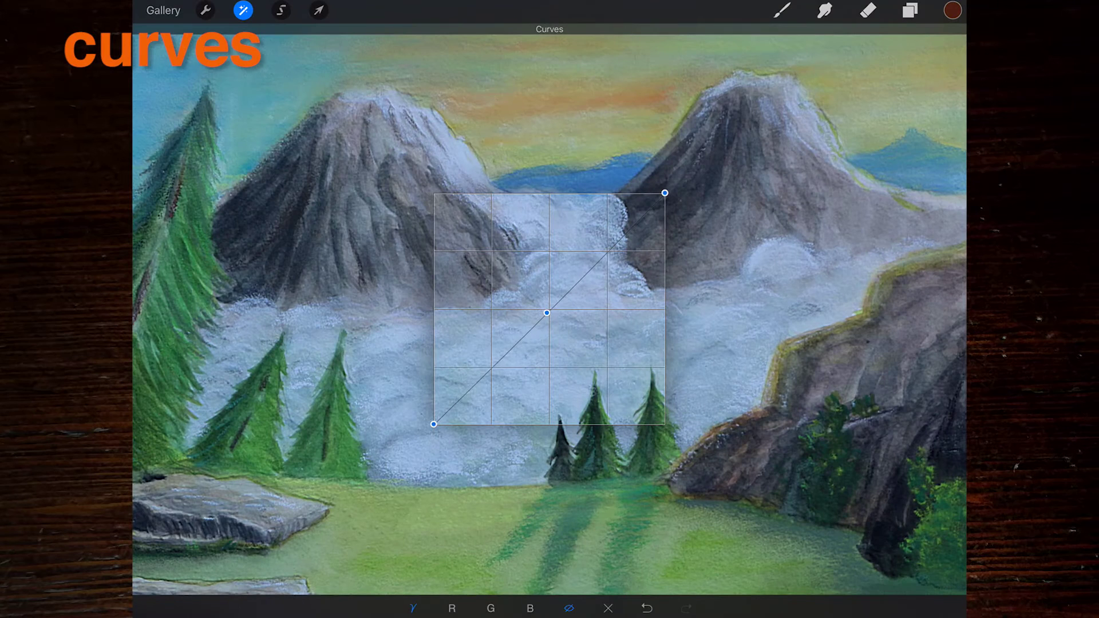
{"action": "left_click", "coordinate": [608, 607]}
{"action": "left_click", "coordinate": [563, 297]}
{"action": "left_click_drag", "start_coordinate": [564, 297], "coordinate": [553, 288]}
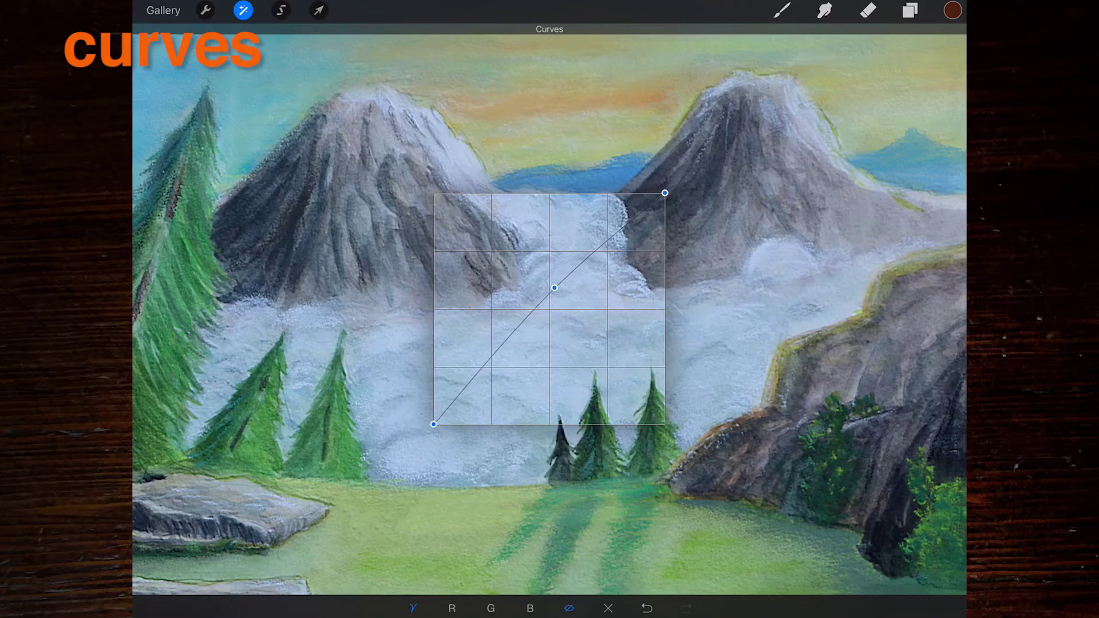
{"action": "left_click_drag", "start_coordinate": [554, 287], "coordinate": [531, 257]}
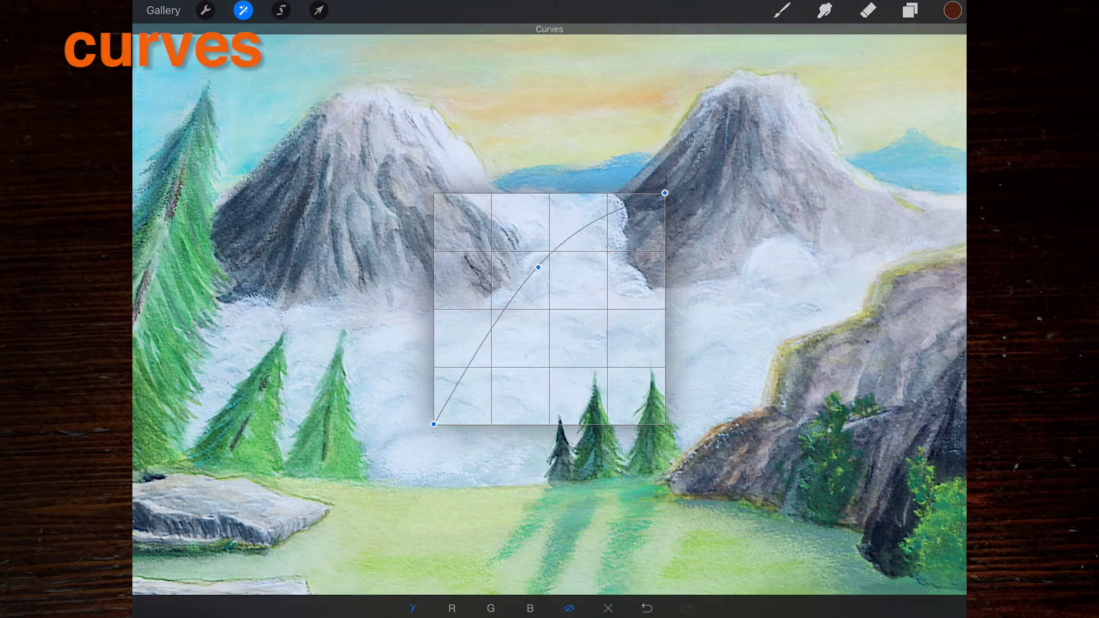
{"action": "mouse_move", "coordinate": [530, 256]}
{"action": "left_mouse_down"}
{"action": "mouse_move", "coordinate": [590, 351]}
{"action": "mouse_move", "coordinate": [549, 302]}
{"action": "mouse_move", "coordinate": [494, 311]}
{"action": "mouse_move", "coordinate": [613, 287]}
{"action": "mouse_move", "coordinate": [548, 312]}
{"action": "left_mouse_up"}
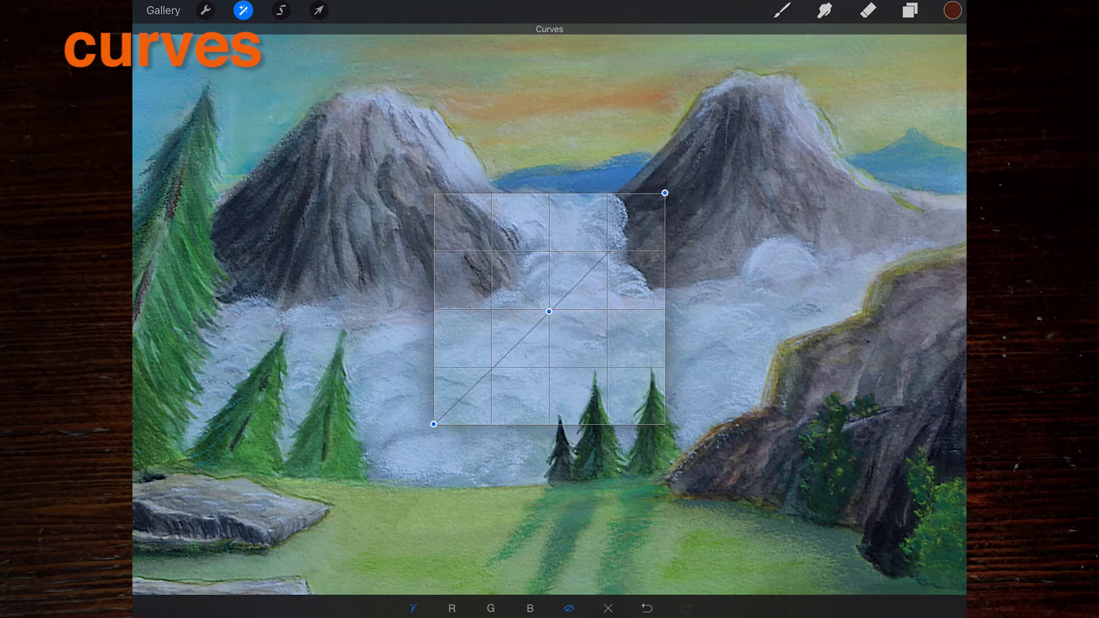
- Add five points along the landscape's tone curve
{"action": "left_click", "coordinate": [487, 371]}
{"action": "left_click", "coordinate": [591, 263]}
{"action": "left_click", "coordinate": [629, 228]}
{"action": "left_click", "coordinate": [520, 340]}
{"action": "left_click", "coordinate": [468, 397]}
- Drag the points to lift darker tones, then drag two points off the curve
{"action": "left_click_drag", "start_coordinate": [549, 312], "coordinate": [553, 305]}
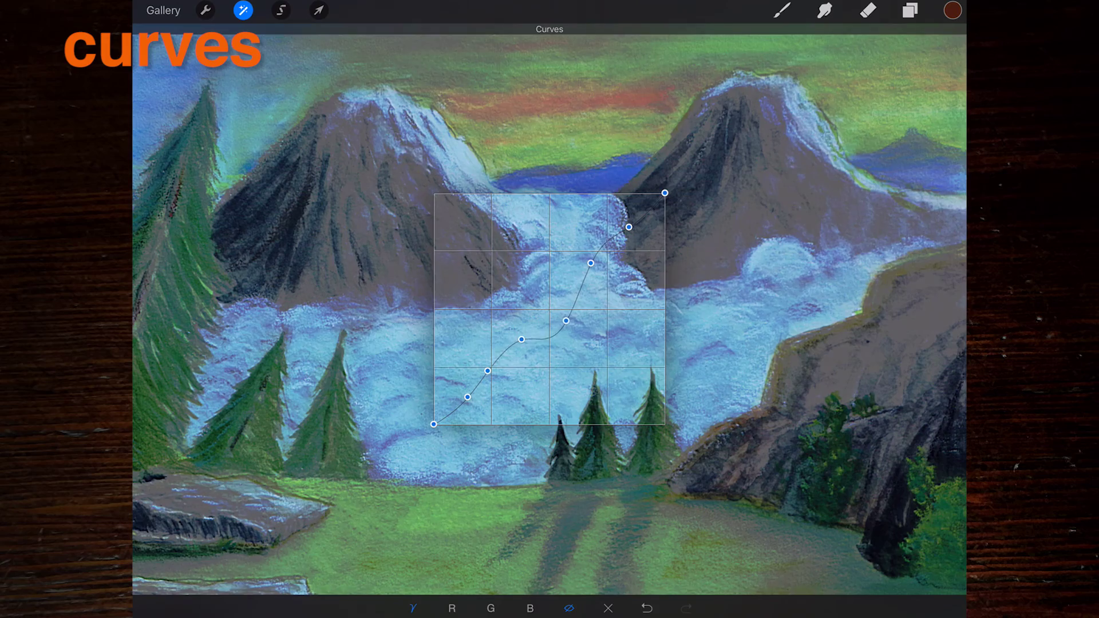
{"action": "left_click_drag", "start_coordinate": [488, 370], "coordinate": [502, 355]}
{"action": "left_click_drag", "start_coordinate": [554, 304], "coordinate": [558, 301]}
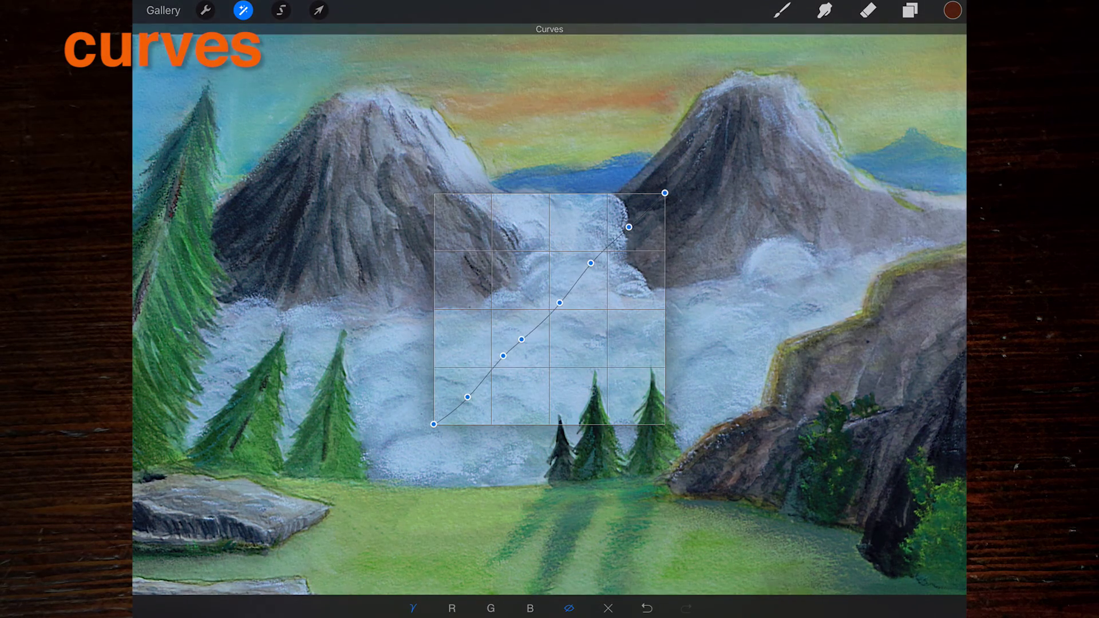
{"action": "mouse_move", "coordinate": [591, 263]}
{"action": "left_mouse_down"}
{"action": "mouse_move", "coordinate": [581, 261]}
{"action": "mouse_move", "coordinate": [588, 272]}
{"action": "left_mouse_up"}
{"action": "left_click_drag", "start_coordinate": [587, 272], "coordinate": [718, 277]}
{"action": "left_click_drag", "start_coordinate": [521, 339], "coordinate": [711, 358]}
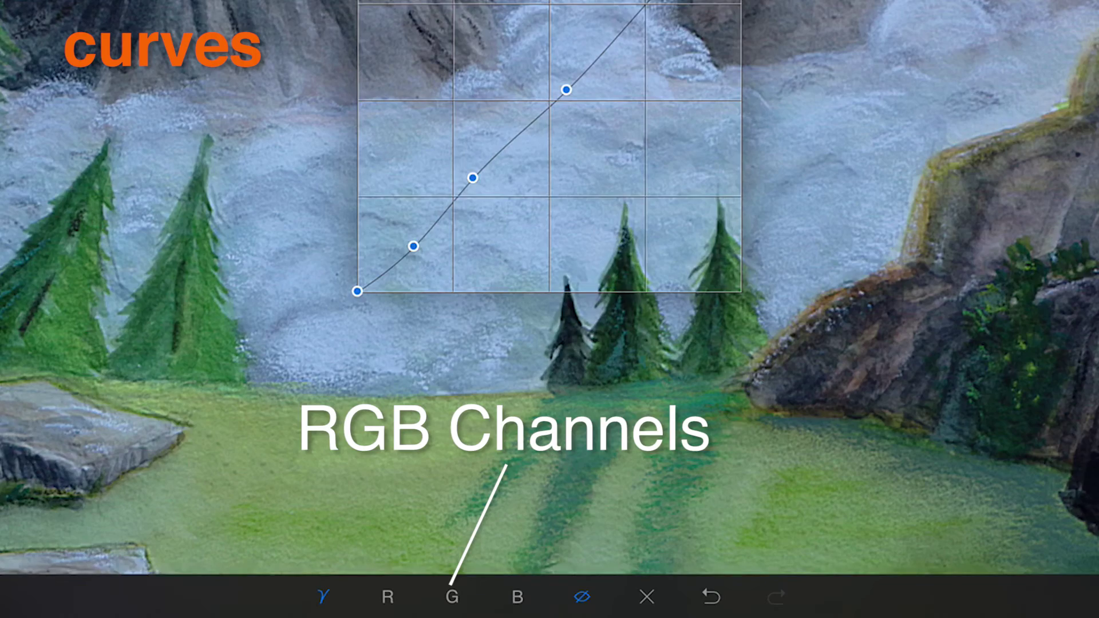
- Reset the tone curve and add points to the red and green channel curves
{"action": "left_click", "coordinate": [646, 596]}
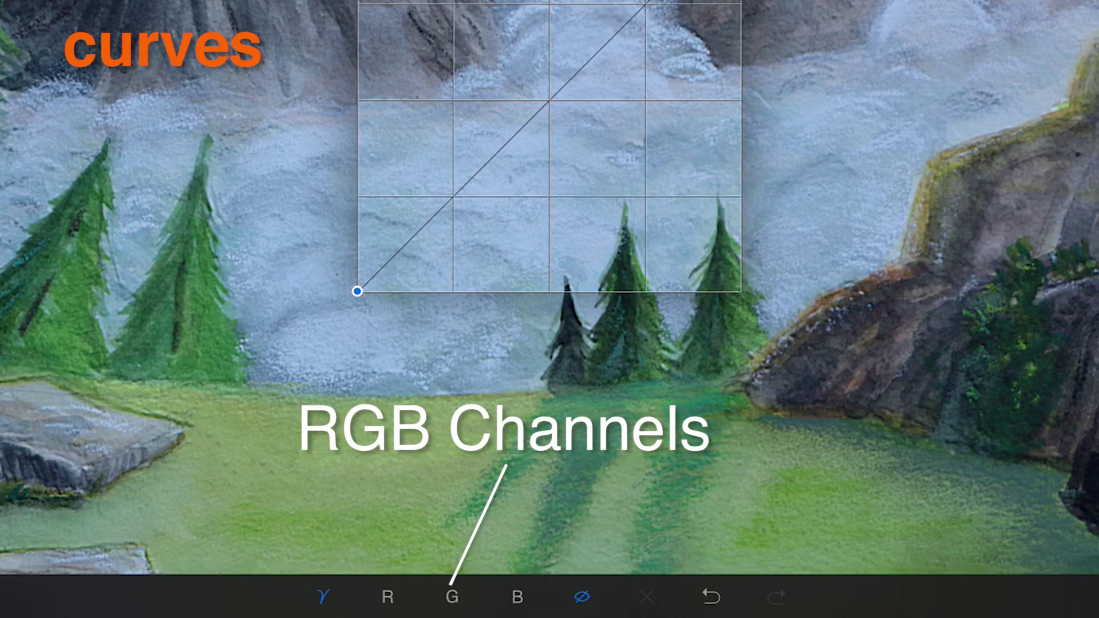
{"action": "left_click", "coordinate": [388, 596]}
{"action": "left_click_drag", "start_coordinate": [567, 82], "coordinate": [560, 111]}
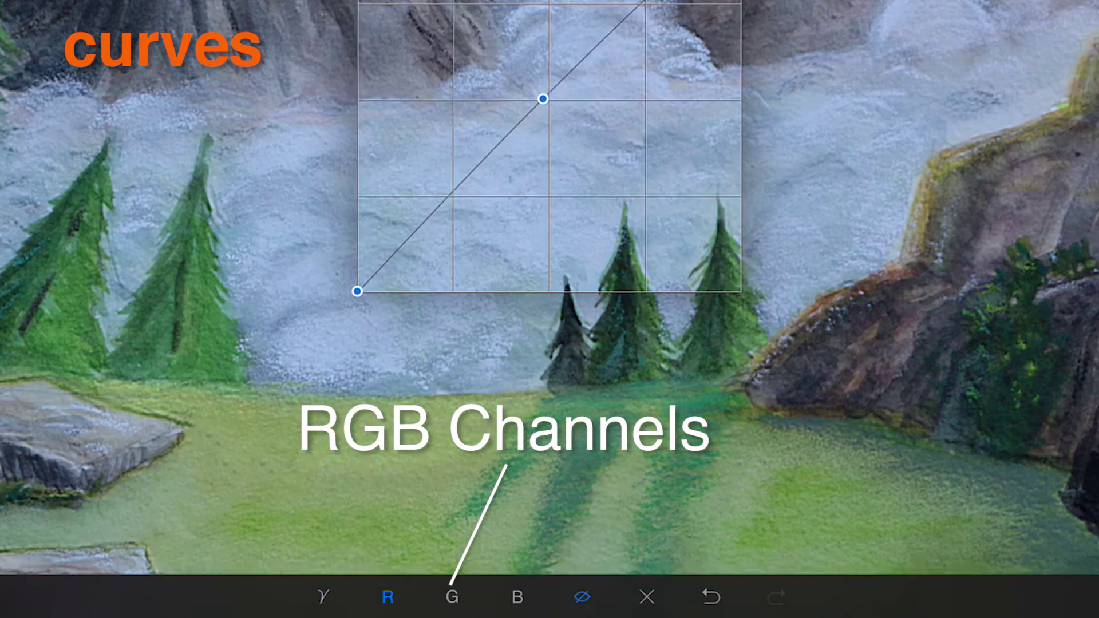
{"action": "left_click", "coordinate": [452, 596]}
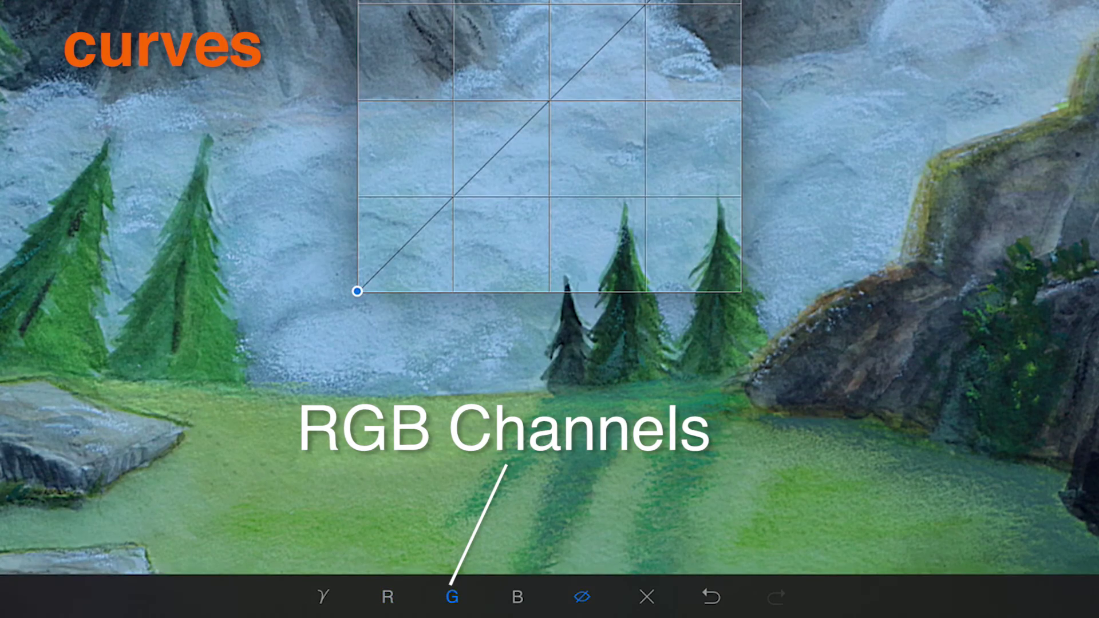
{"action": "left_click_drag", "start_coordinate": [536, 98], "coordinate": [546, 95]}
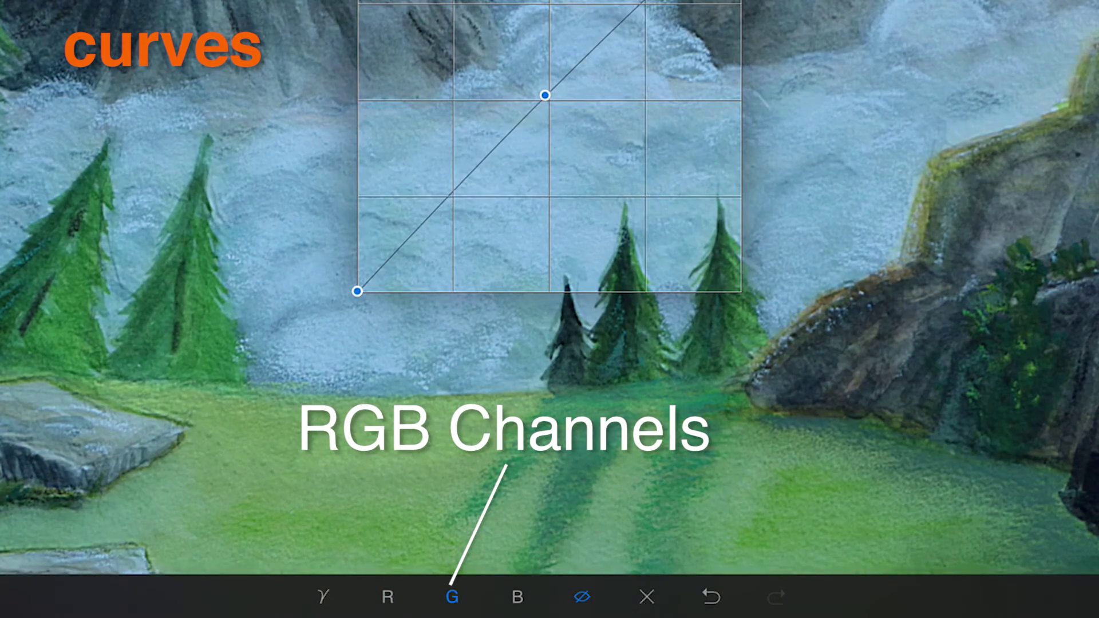
- Bend the blue channel curve upward and add a lower point to reshape it
{"action": "left_click", "coordinate": [517, 596]}
{"action": "mouse_move", "coordinate": [558, 112]}
{"action": "left_mouse_down"}
{"action": "mouse_move", "coordinate": [518, 82]}
{"action": "mouse_move", "coordinate": [555, 130]}
{"action": "left_mouse_up"}
{"action": "mouse_move", "coordinate": [494, 190]}
{"action": "left_mouse_down"}
{"action": "mouse_move", "coordinate": [484, 198]}
{"action": "mouse_move", "coordinate": [481, 162]}
{"action": "left_mouse_up"}
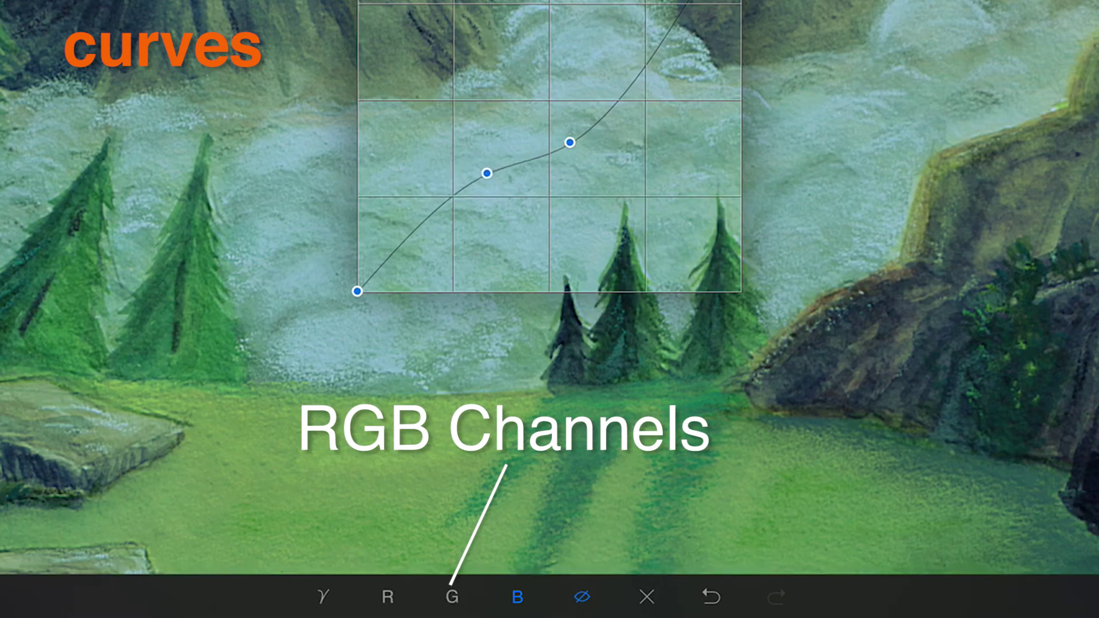
{"action": "left_click_drag", "start_coordinate": [490, 177], "coordinate": [499, 186]}
- Add a green curve point, raise its brighter tones, then nearly straighten it
{"action": "left_click", "coordinate": [452, 596]}
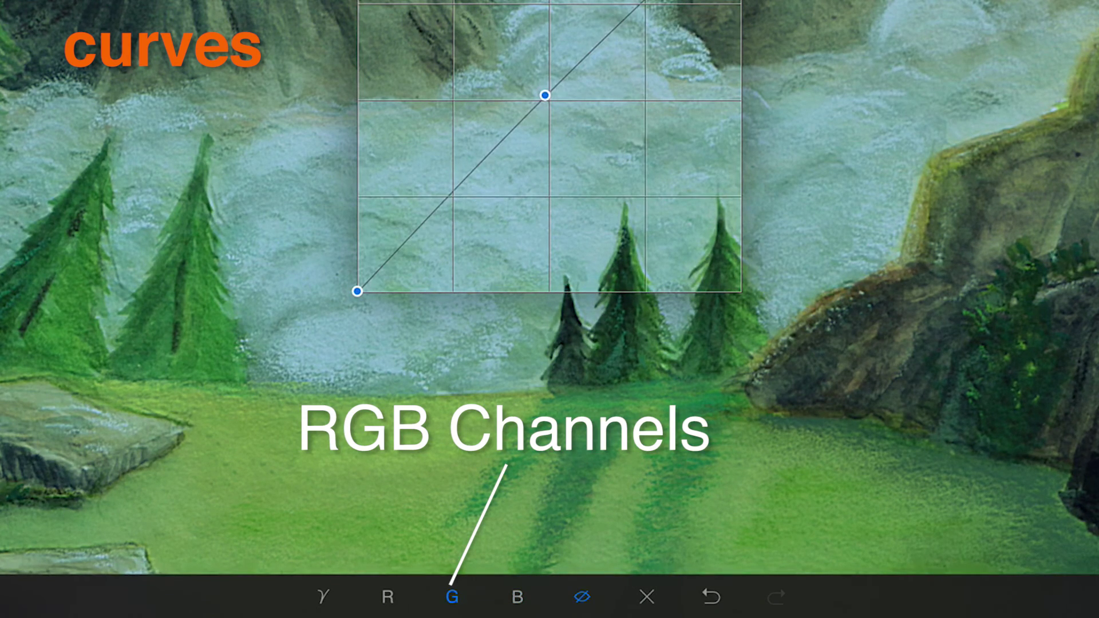
{"action": "left_click", "coordinate": [488, 164]}
{"action": "left_click_drag", "start_coordinate": [545, 94], "coordinate": [559, 94]}
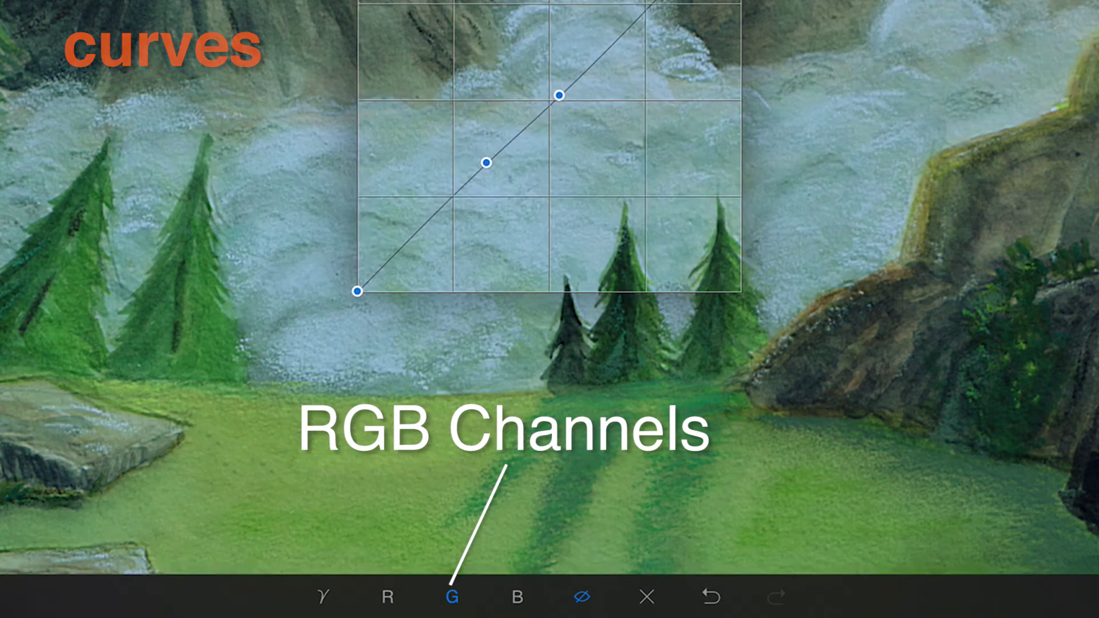
{"action": "left_click_drag", "start_coordinate": [486, 162], "coordinate": [474, 163]}
{"action": "left_click_drag", "start_coordinate": [560, 94], "coordinate": [555, 98]}
{"action": "left_click_drag", "start_coordinate": [474, 162], "coordinate": [478, 168]}
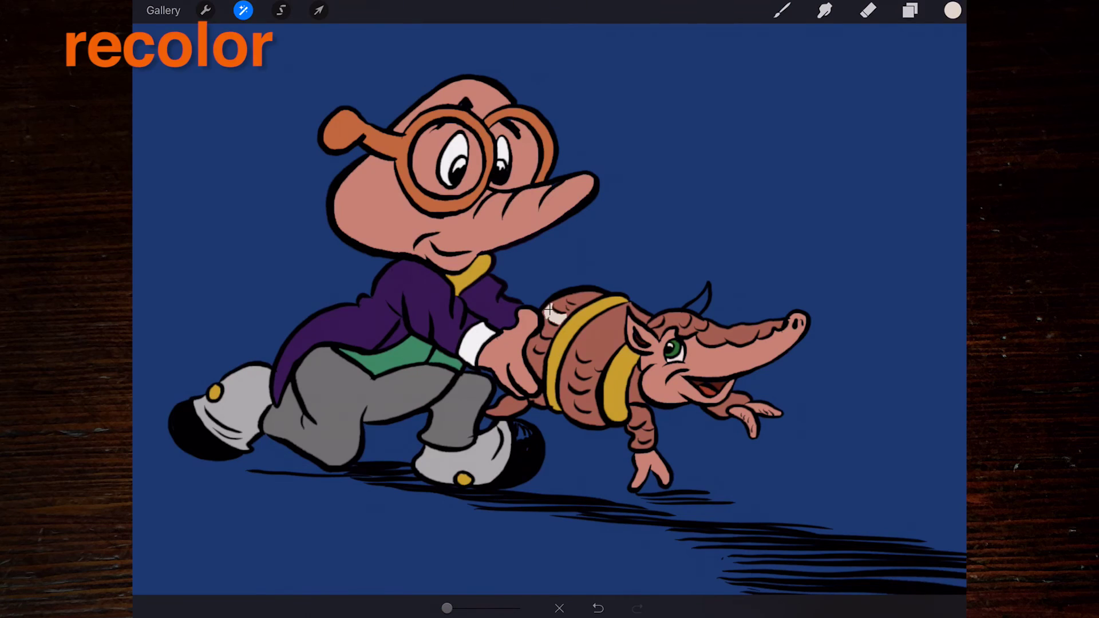
- Select the Ink layer, start Recolour, and place the crosshair on the armadillo's back
{"action": "left_click", "coordinate": [243, 10]}
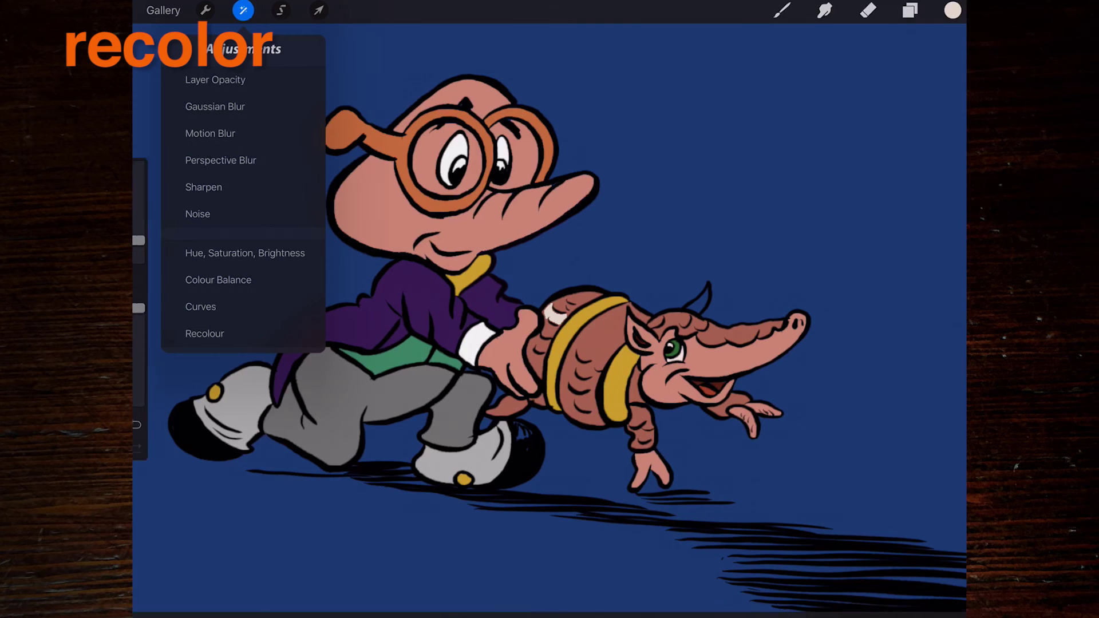
{"action": "left_click", "coordinate": [910, 10]}
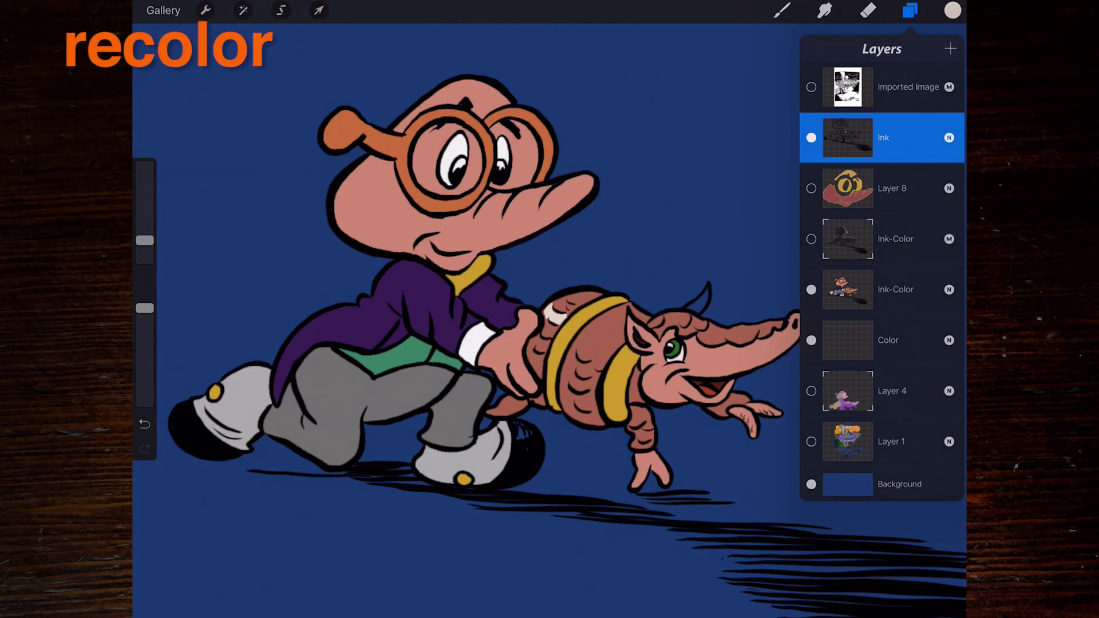
{"action": "left_click", "coordinate": [243, 10]}
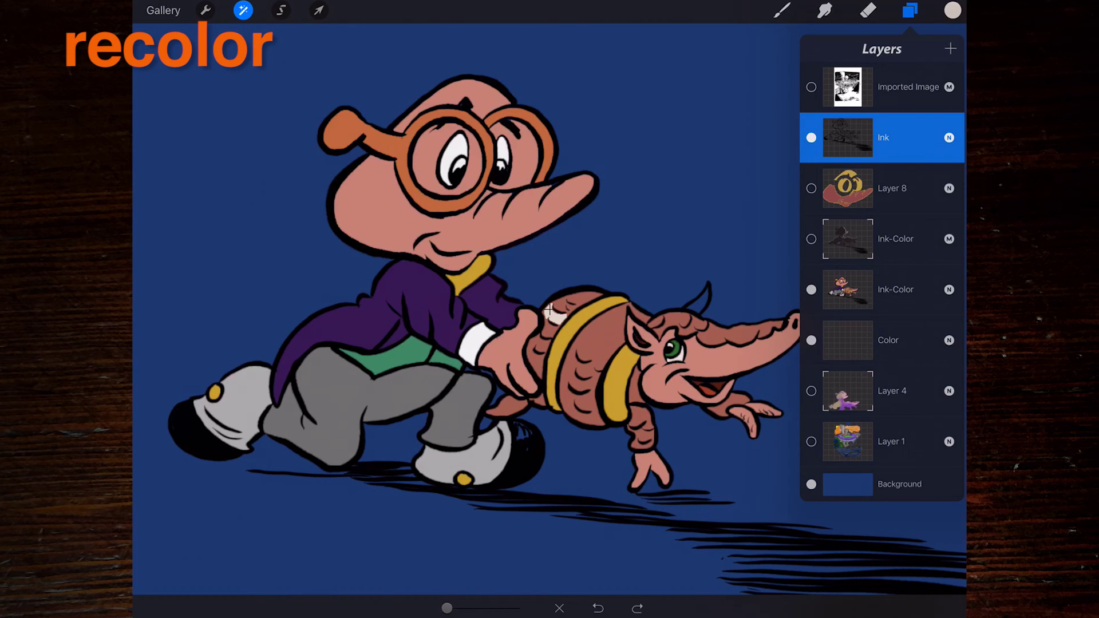
{"action": "left_click", "coordinate": [892, 137]}
{"action": "left_click", "coordinate": [687, 215]}
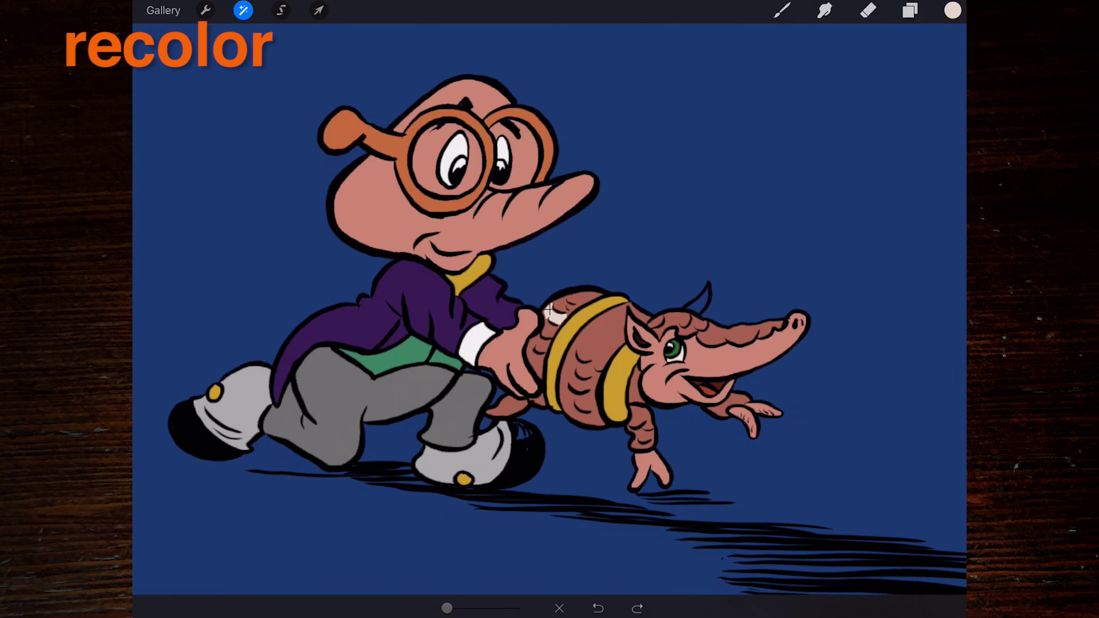
{"action": "left_click", "coordinate": [557, 315]}
- Drag the flood threshold right until every ink line and shadow stroke turns cream
{"action": "left_click_drag", "start_coordinate": [447, 607], "coordinate": [514, 607]}
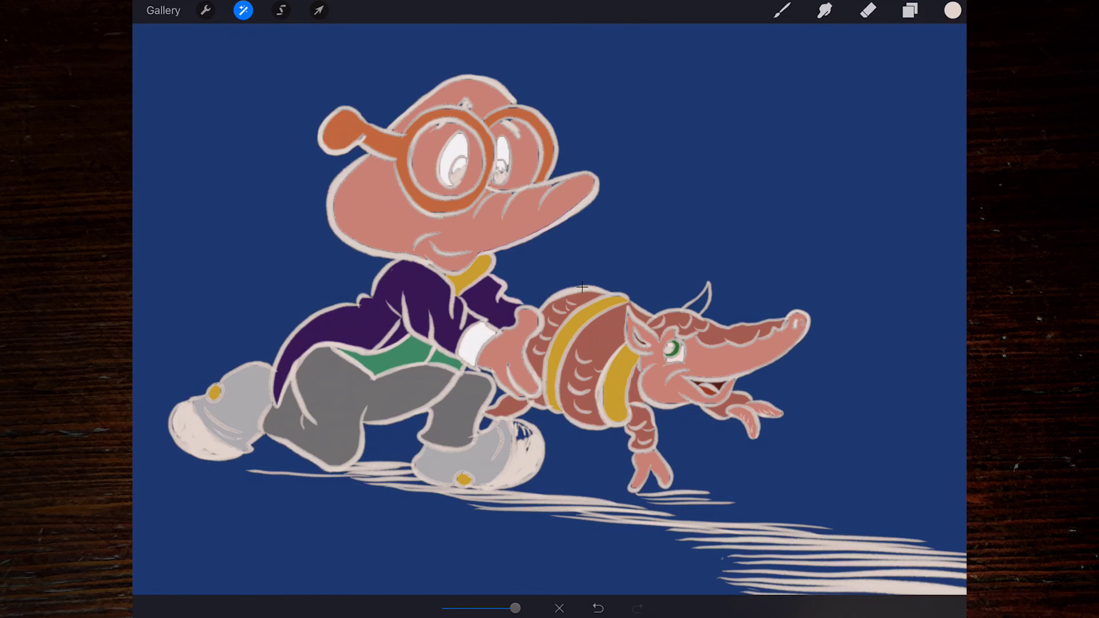